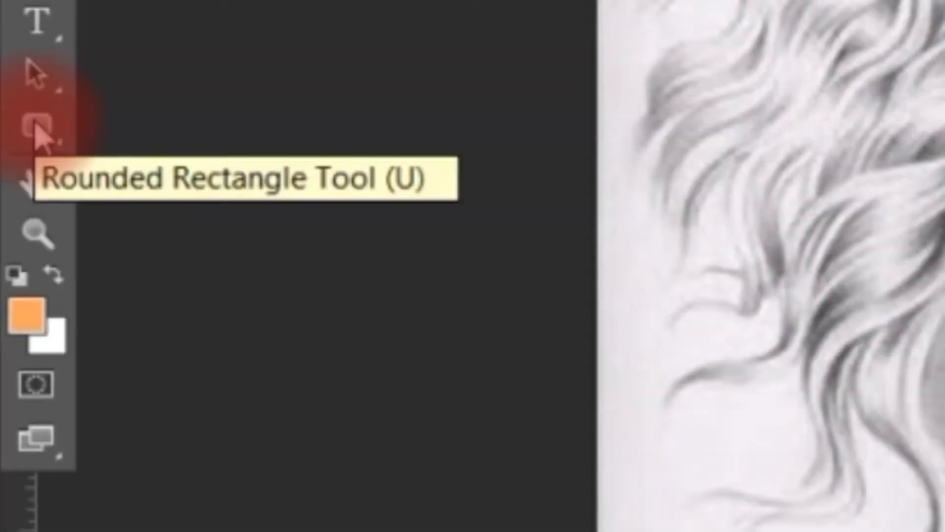
# Draw an orange rounded rectangle about 231 by 134 px with a 30 px corner radius over the portrait's chest.
pyautogui.click(14, 350)
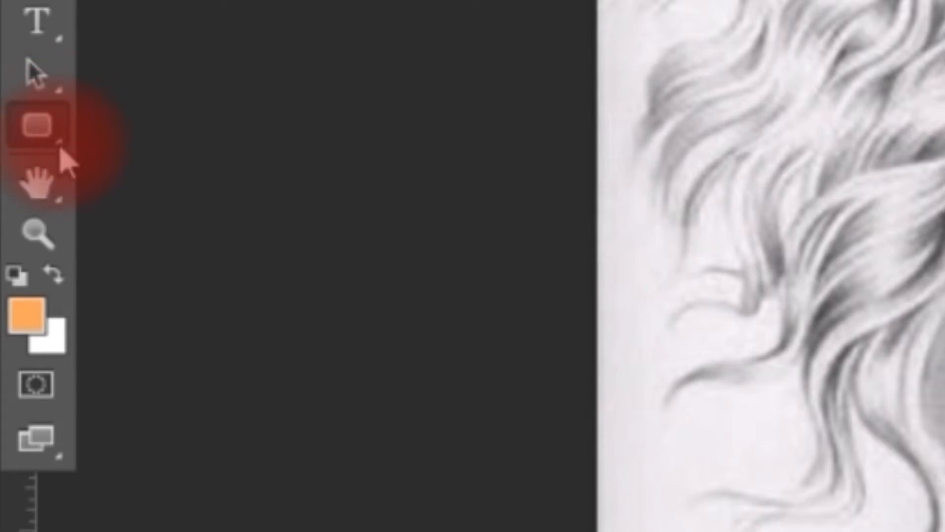
pyautogui.click(61, 148)
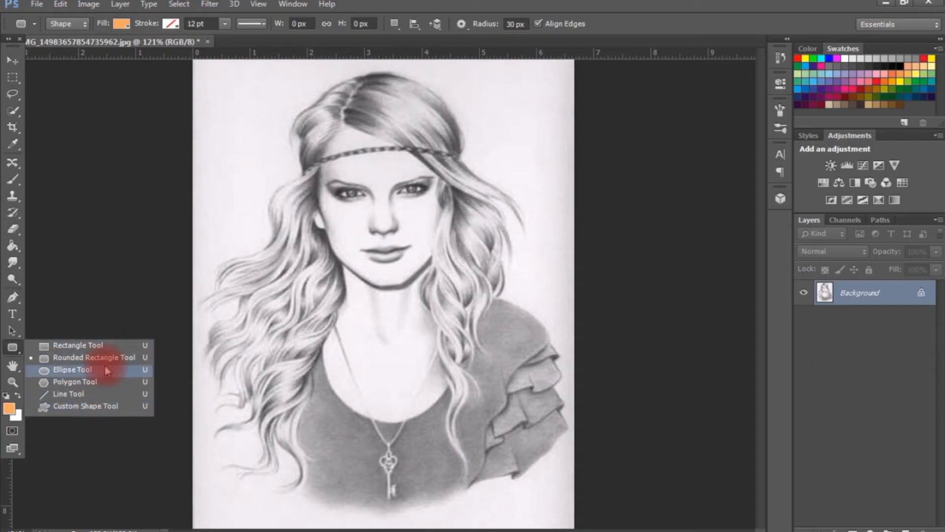
pyautogui.click(107, 369)
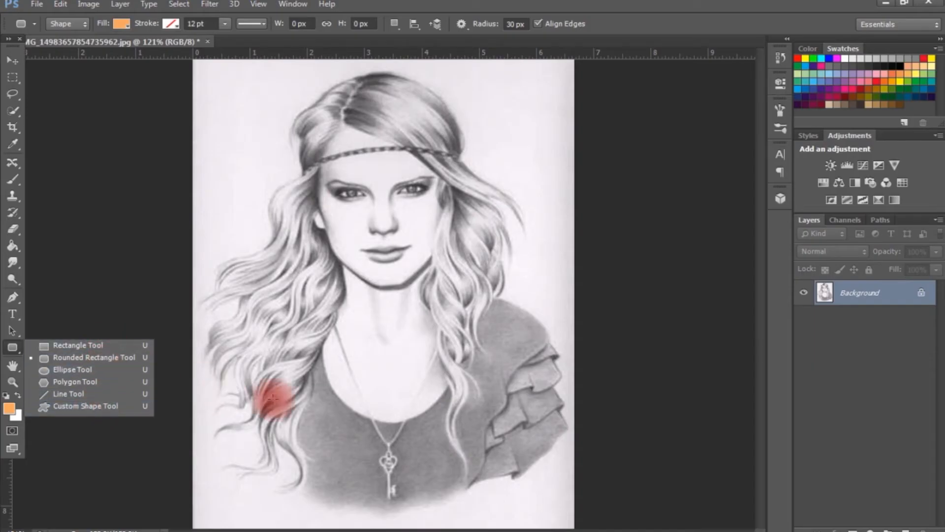
pyautogui.moveTo(289, 363); pyautogui.dragTo(473, 466)
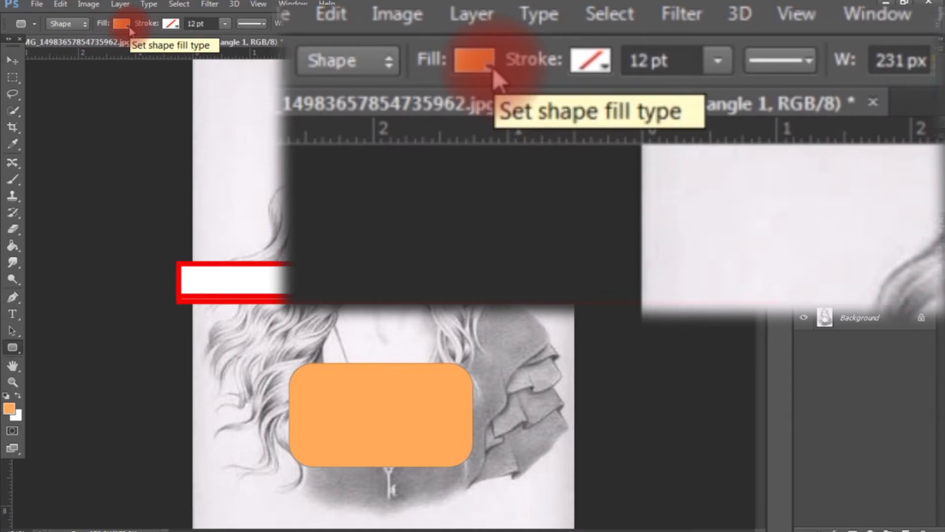
# Give the rounded rectangle a medium grey fill and a solid black stroke.
pyautogui.click(131, 29)
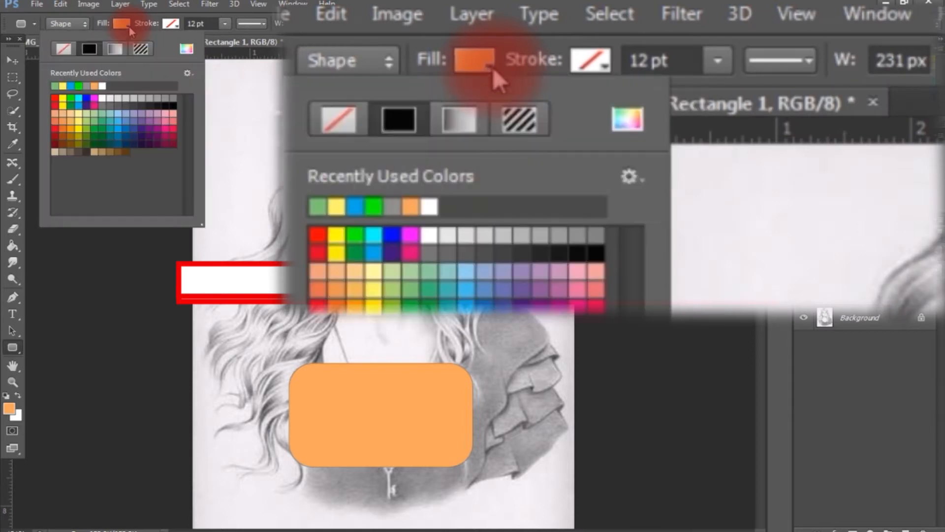
pyautogui.click(165, 98)
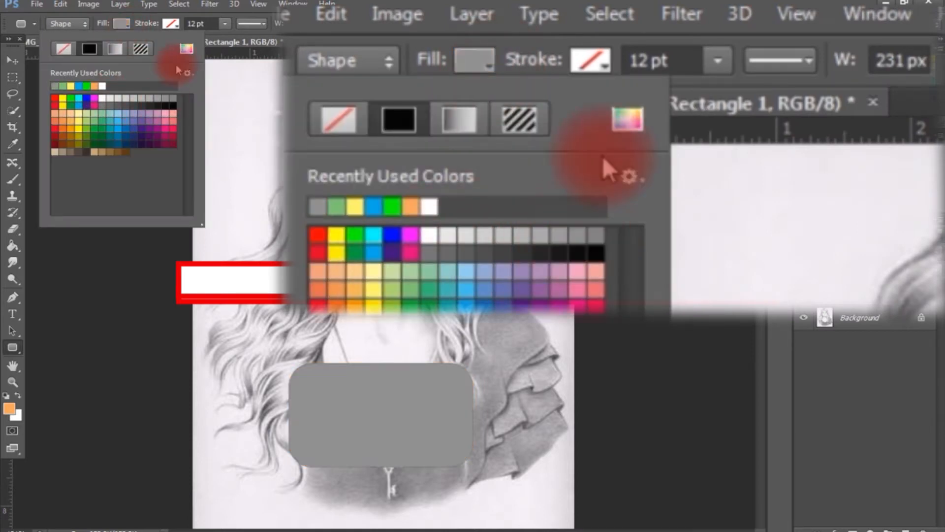
pyautogui.click(177, 32)
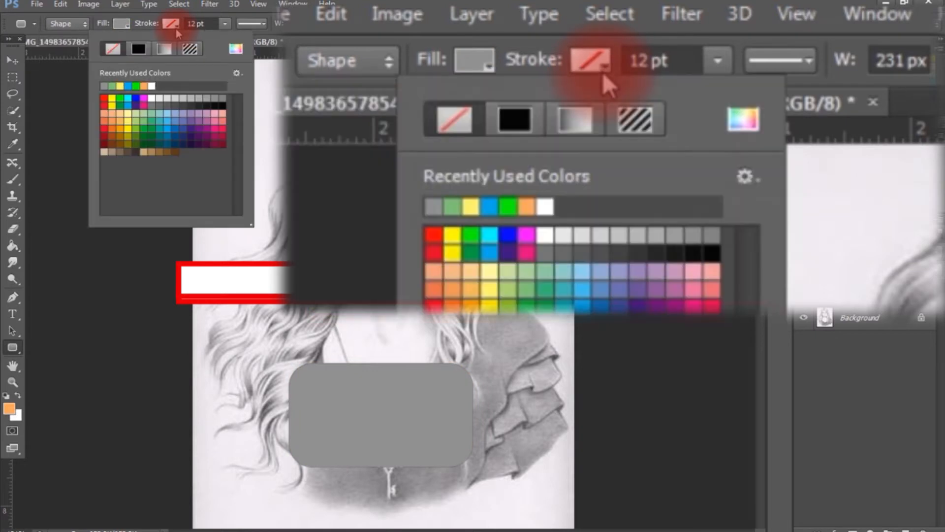
pyautogui.click(137, 50)
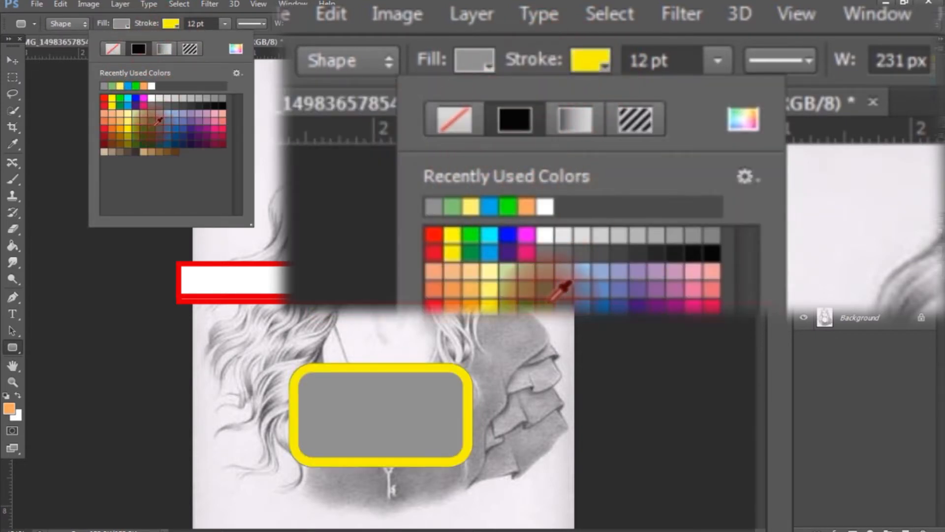
pyautogui.click(214, 105)
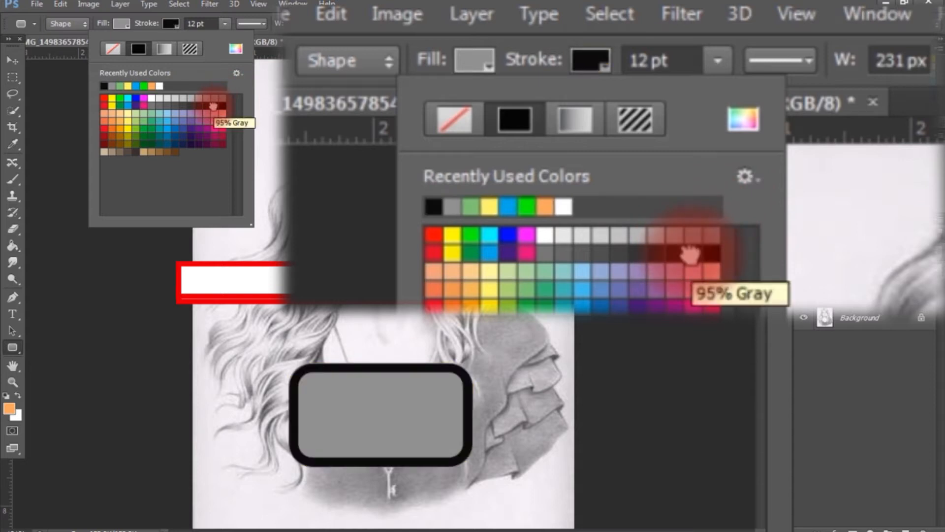
# Thin the rounded rectangle's stroke to 0.92 pt, try the dotted and solid line types, and set it to dashed.
pyautogui.click(225, 24)
pyautogui.moveTo(227, 39)
pyautogui.mouseDown()
pyautogui.moveTo(199, 45)
pyautogui.moveTo(252, 52)
pyautogui.moveTo(213, 48)
pyautogui.mouseUp()
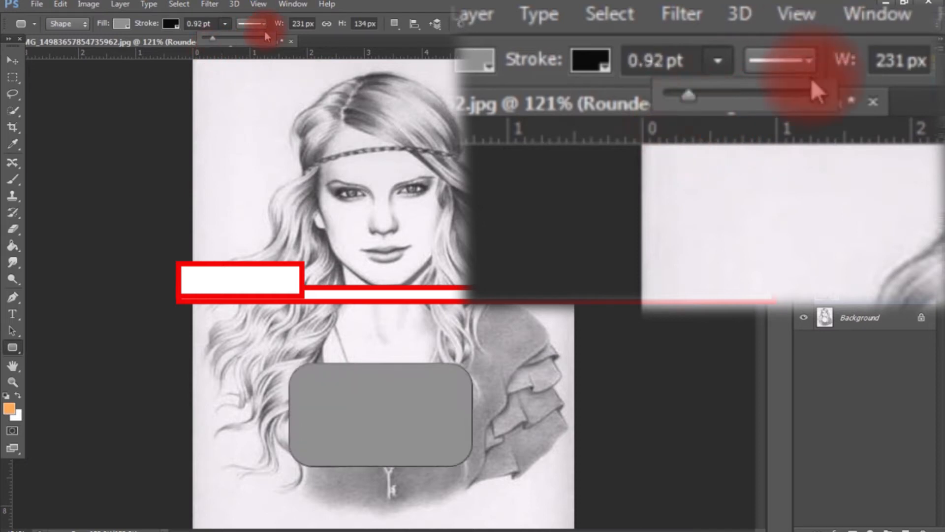
pyautogui.click(264, 29)
pyautogui.click(250, 79)
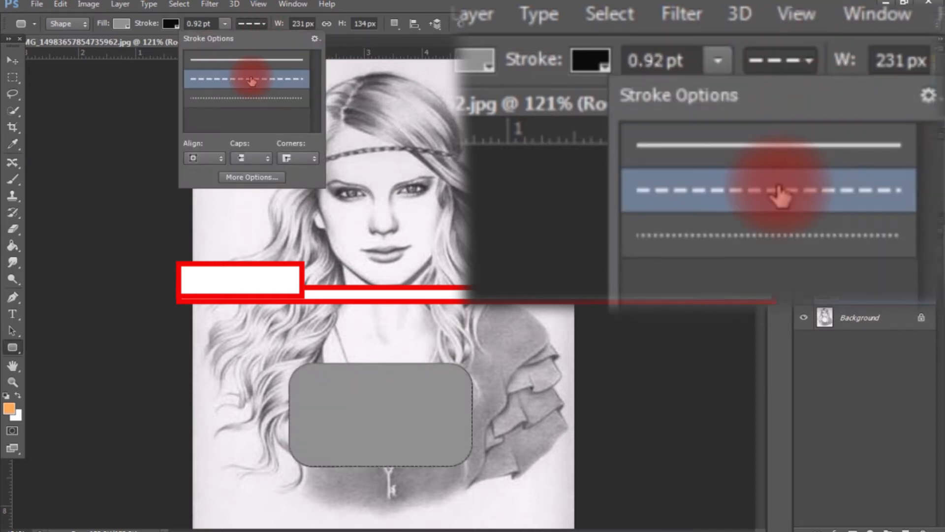
pyautogui.click(258, 98)
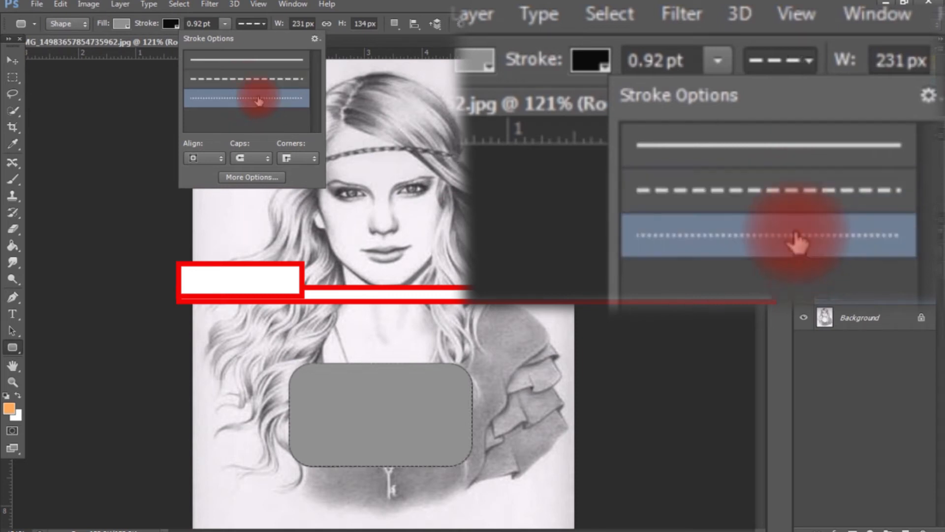
pyautogui.click(257, 79)
pyautogui.click(257, 60)
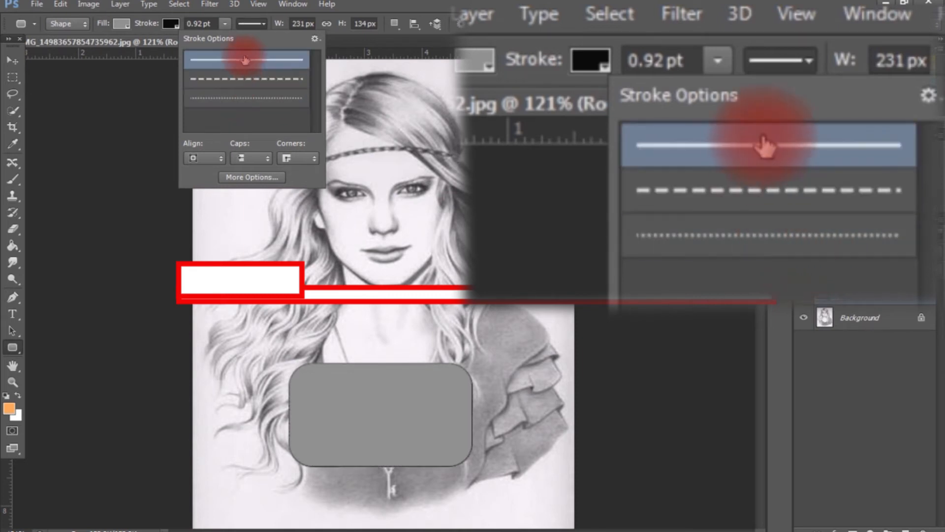
pyautogui.click(258, 80)
pyautogui.click(263, 25)
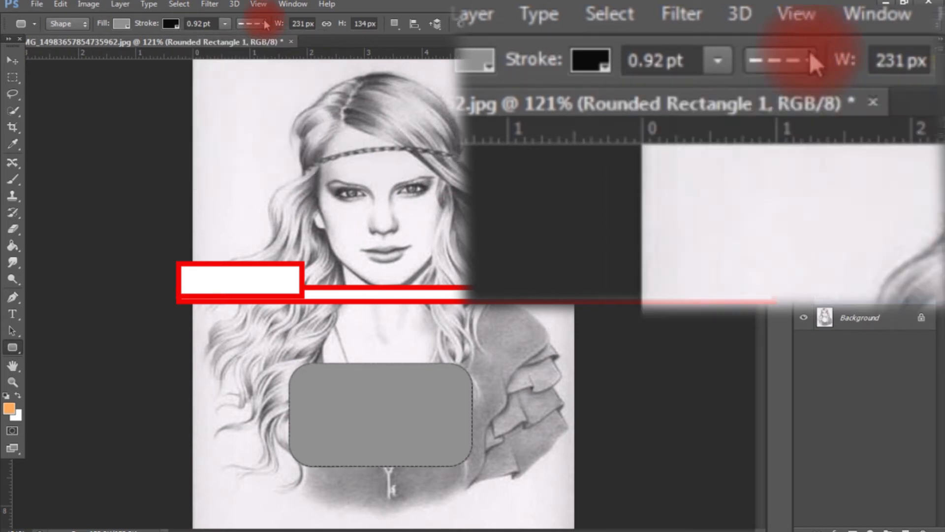
# Increase the dashed stroke's width to 4.96 pt and deselect the shape layer.
pyautogui.click(225, 23)
pyautogui.moveTo(226, 38); pyautogui.dragTo(231, 44)
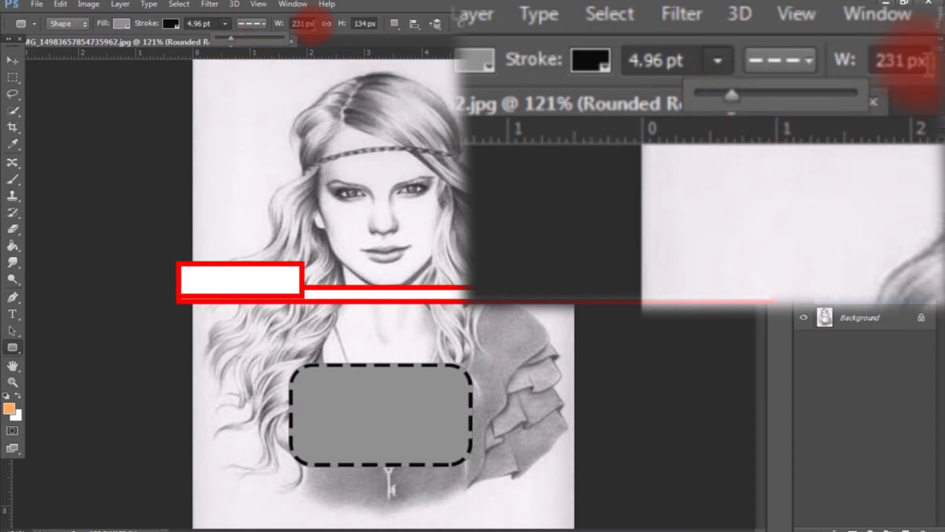
pyautogui.click(844, 399)
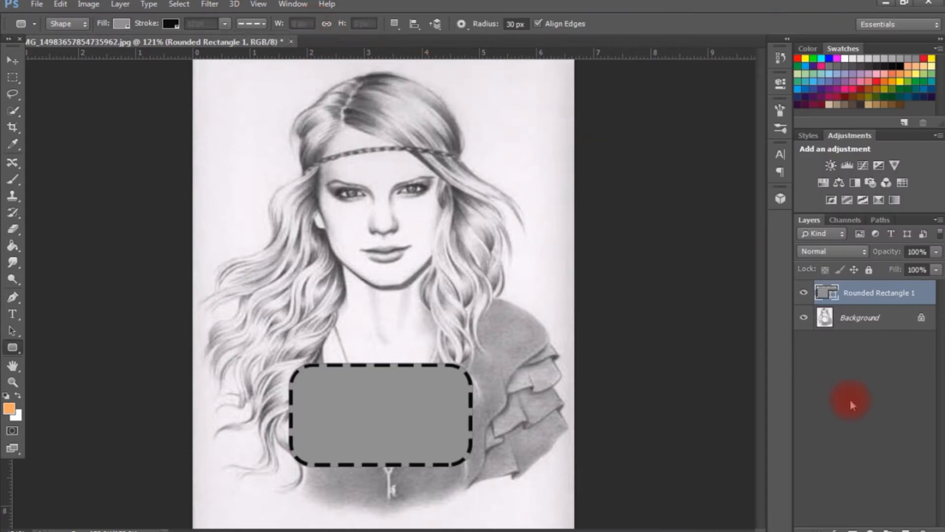
# Select the Rounded Rectangle 1 layer with the Move tool and look at its shape path mask properties.
pyautogui.click(11, 60)
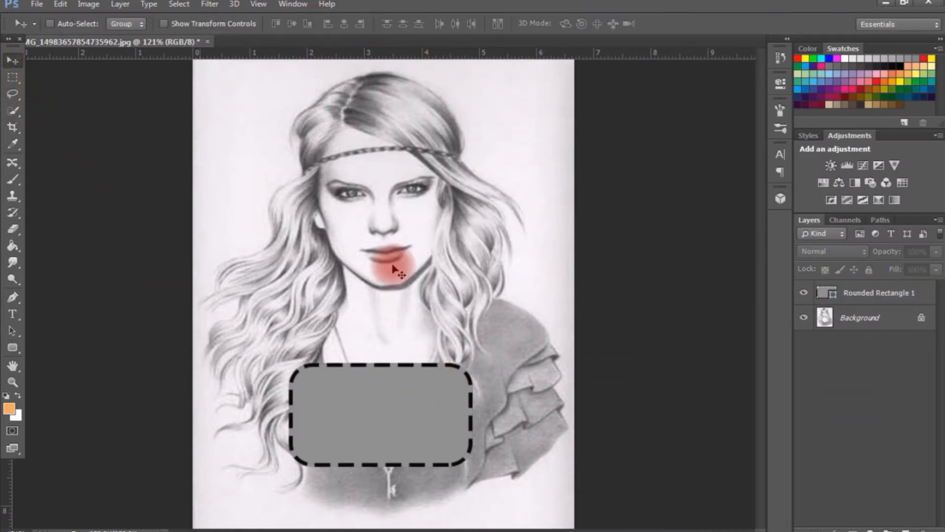
pyautogui.click(866, 297)
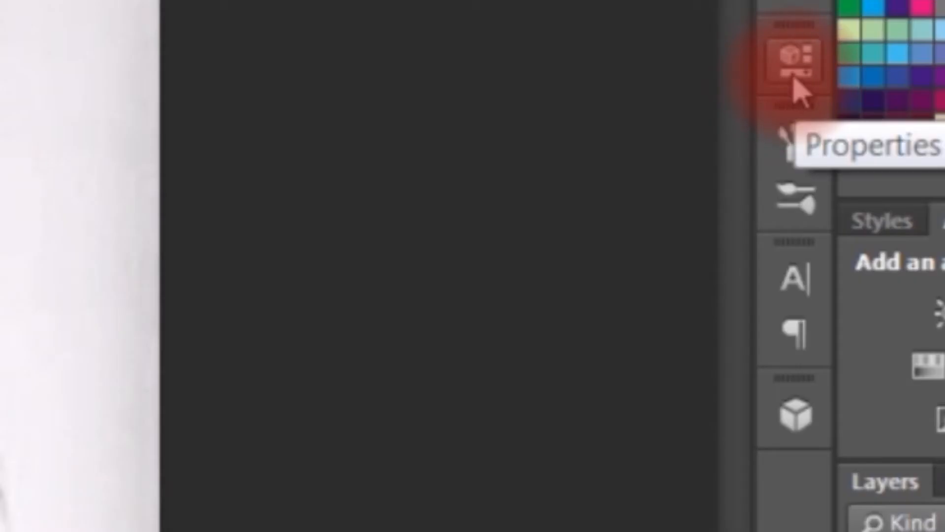
pyautogui.click(780, 85)
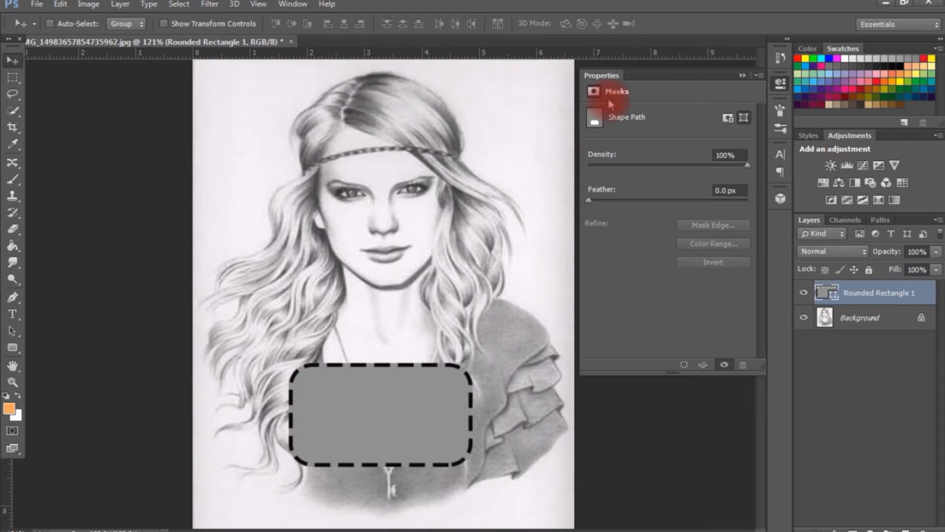
pyautogui.click(780, 85)
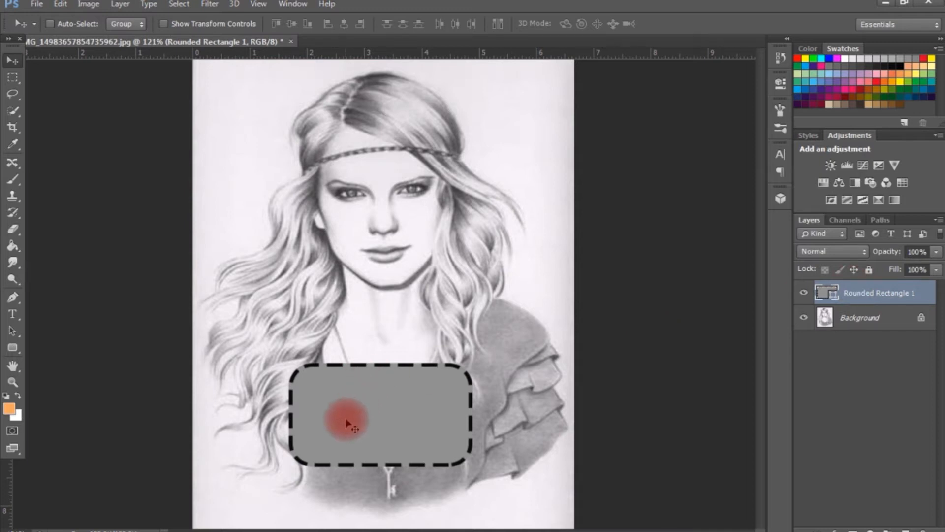
# Free-transform the rounded rectangle into a wide band, about 166% in width and 90% in height, and apply the transformation.
pyautogui.hotkey('ctrl', 't')
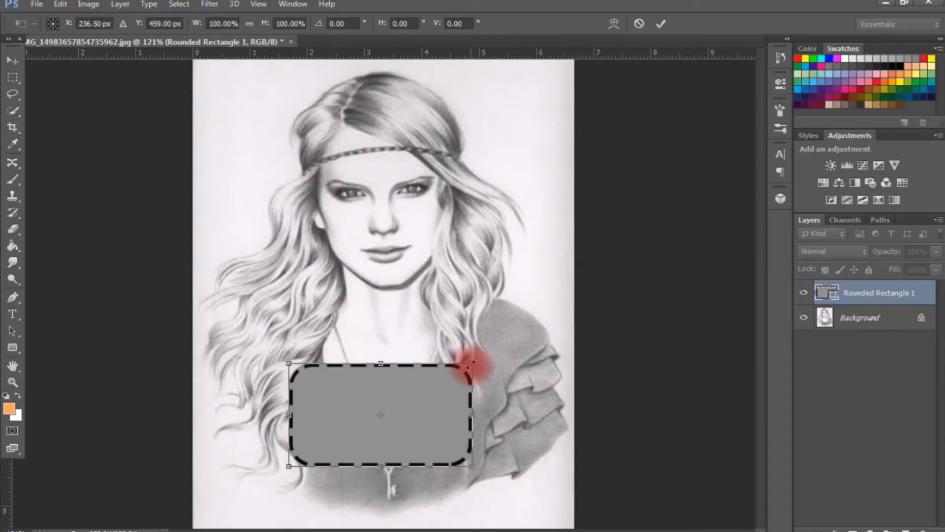
pyautogui.moveTo(471, 363); pyautogui.dragTo(507, 363)
pyautogui.moveTo(443, 384); pyautogui.dragTo(451, 394)
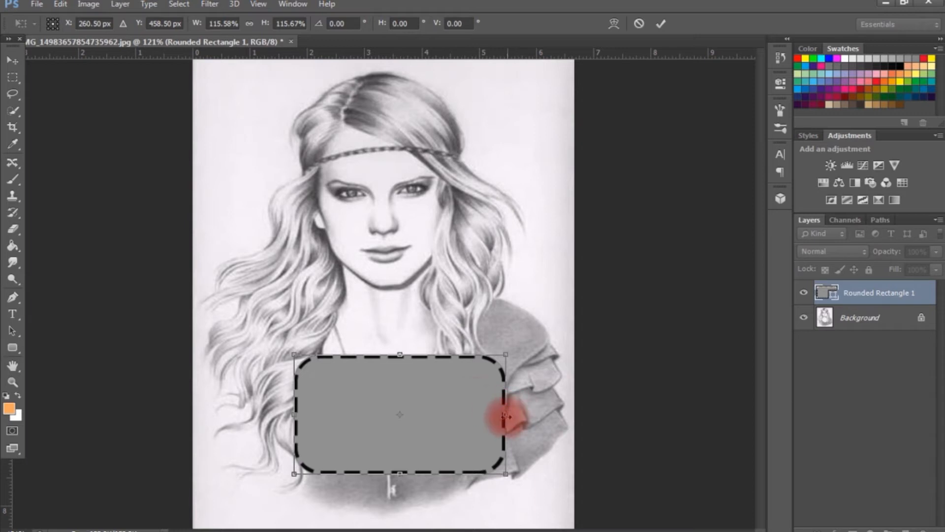
pyautogui.moveTo(505, 416); pyautogui.dragTo(545, 415)
pyautogui.moveTo(289, 416); pyautogui.dragTo(239, 405)
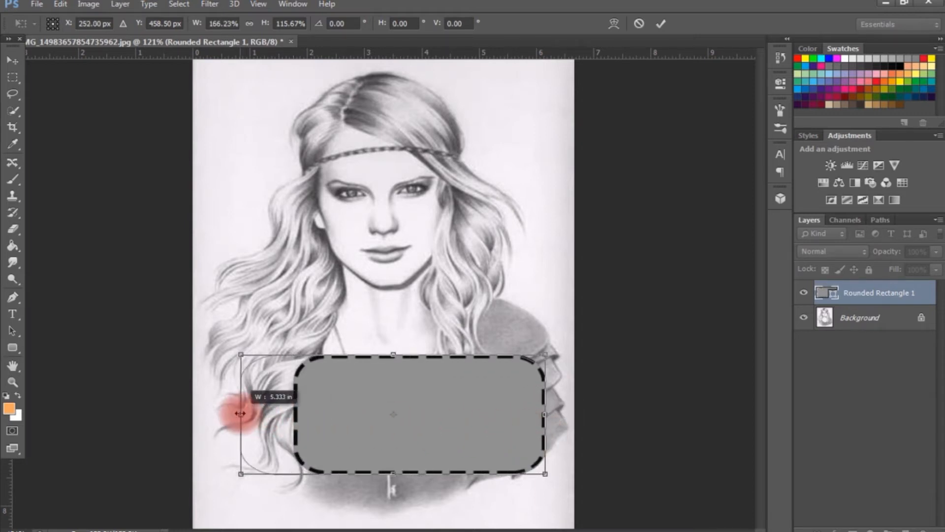
pyautogui.moveTo(399, 348); pyautogui.dragTo(391, 402)
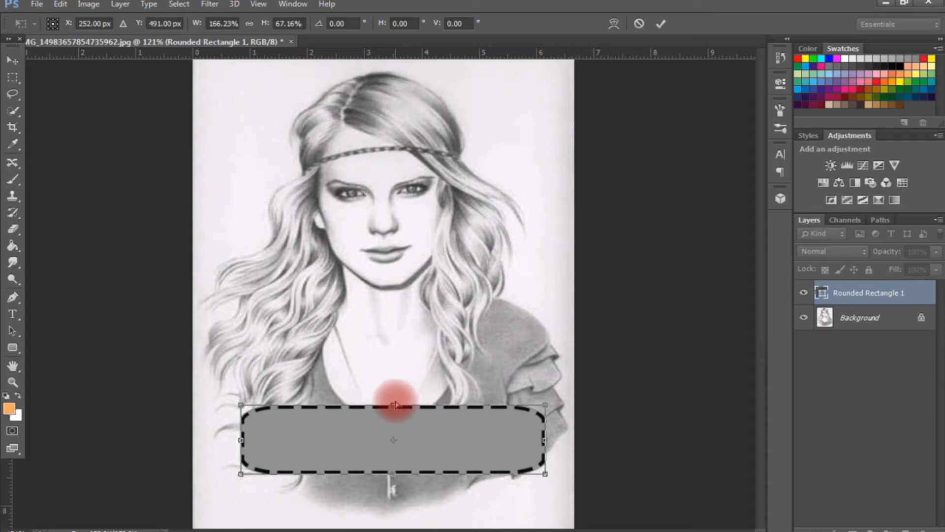
pyautogui.moveTo(395, 401); pyautogui.dragTo(392, 376)
pyautogui.click(13, 59)
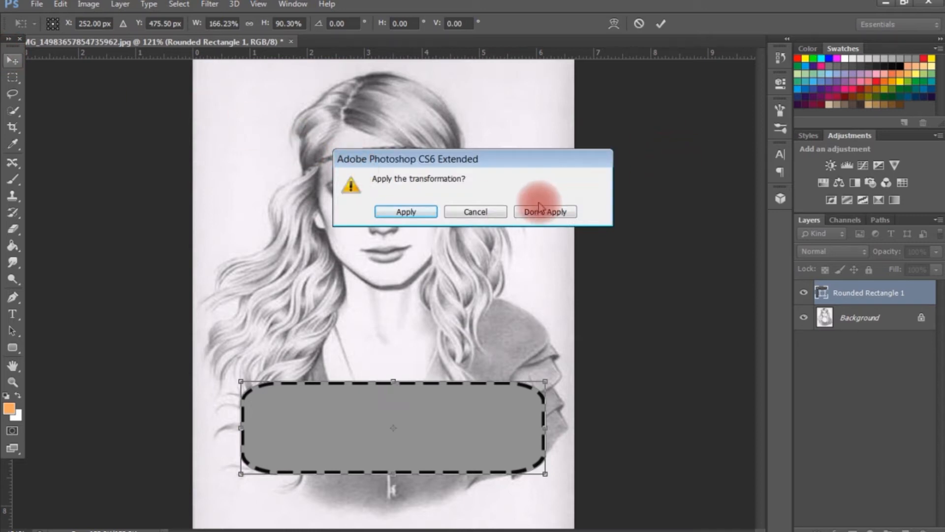
pyautogui.click(479, 212)
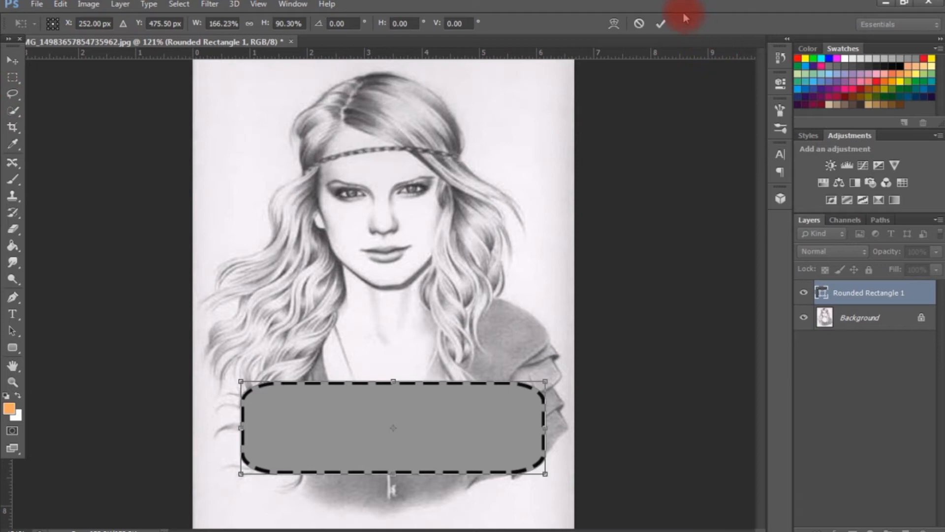
pyautogui.click(661, 26)
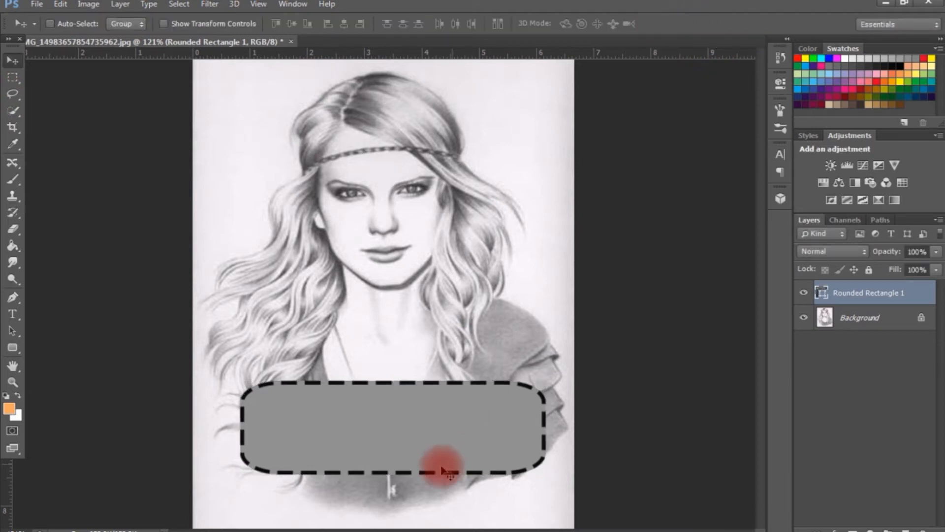
# Move the rounded rectangle down to just above the portrait's lower edge, centred horizontally, and deselect its layer.
pyautogui.moveTo(390, 442); pyautogui.dragTo(395, 437)
pyautogui.click(902, 350)
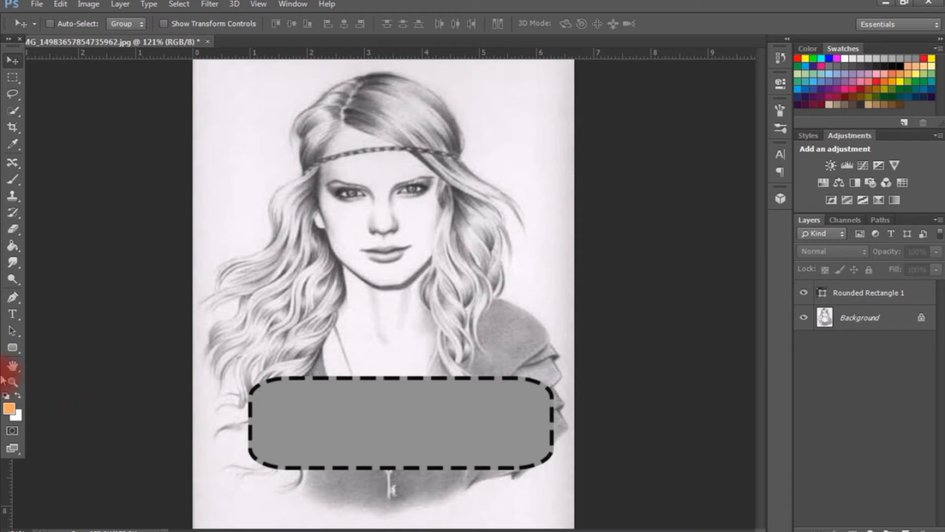
pyautogui.click(434, 419)
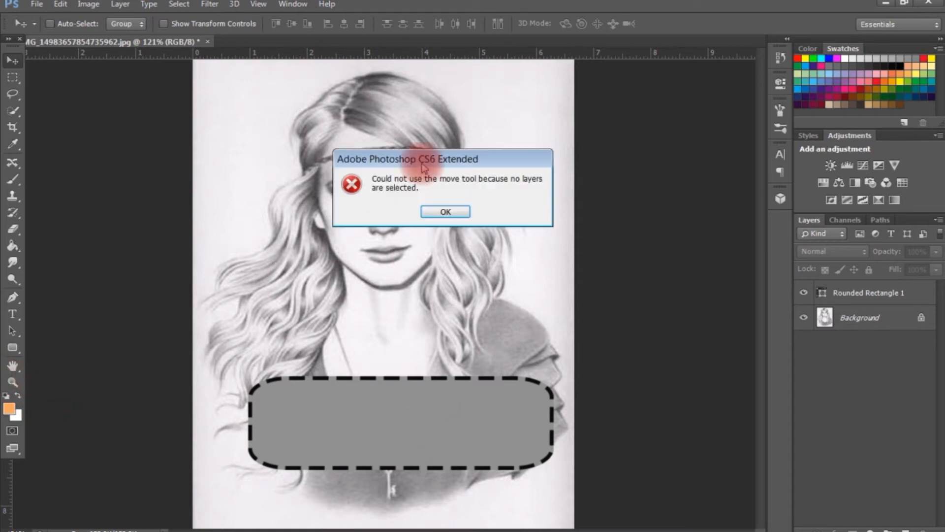
pyautogui.click(430, 213)
pyautogui.click(880, 293)
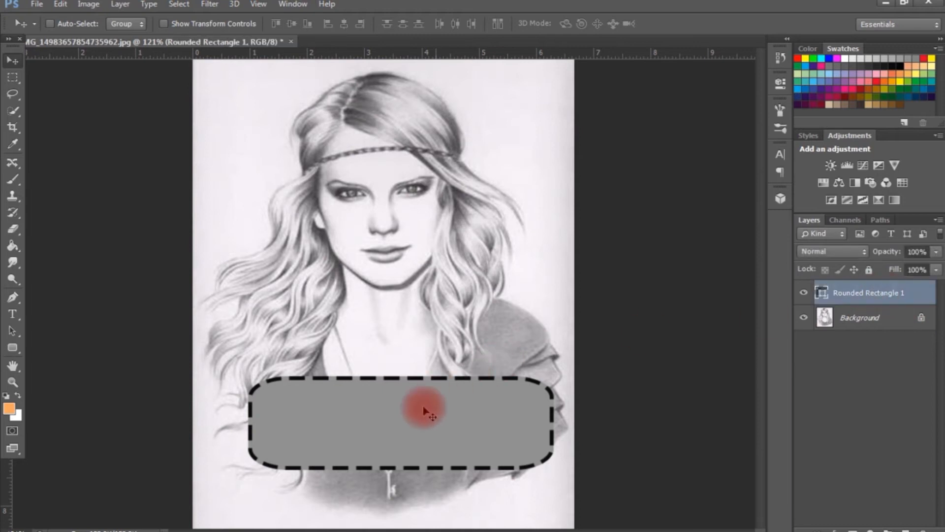
pyautogui.moveTo(403, 431); pyautogui.dragTo(394, 465)
pyautogui.click(892, 440)
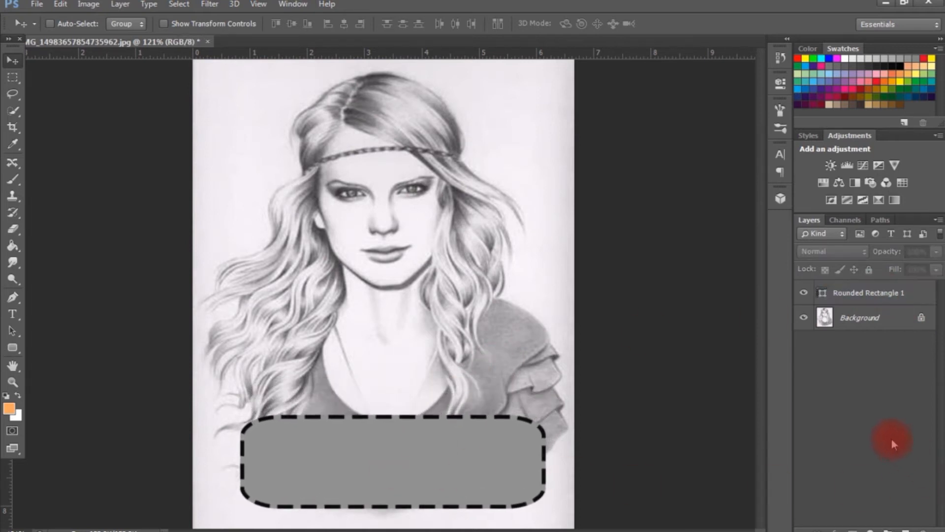
# Switch between the Rounded Rectangle 1 and Background layers, leaving Rounded Rectangle 1 active.
pyautogui.click(855, 295)
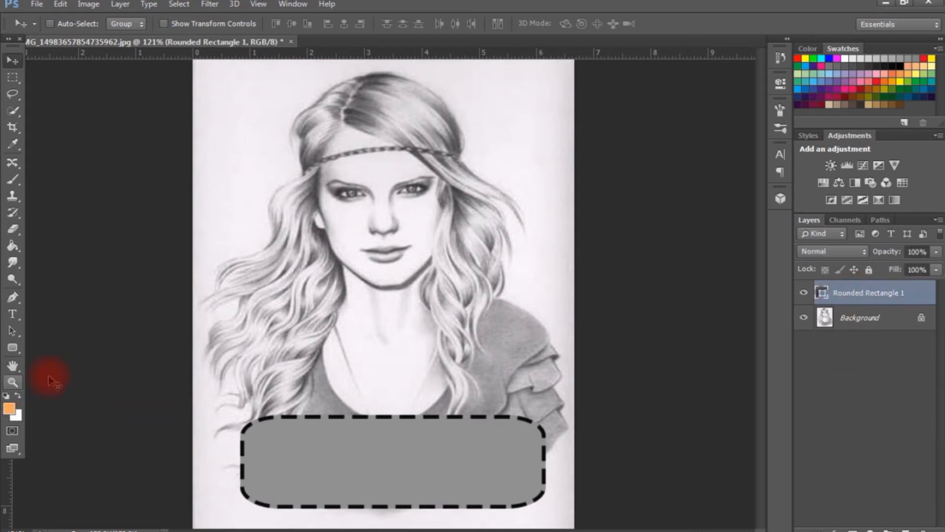
pyautogui.click(859, 322)
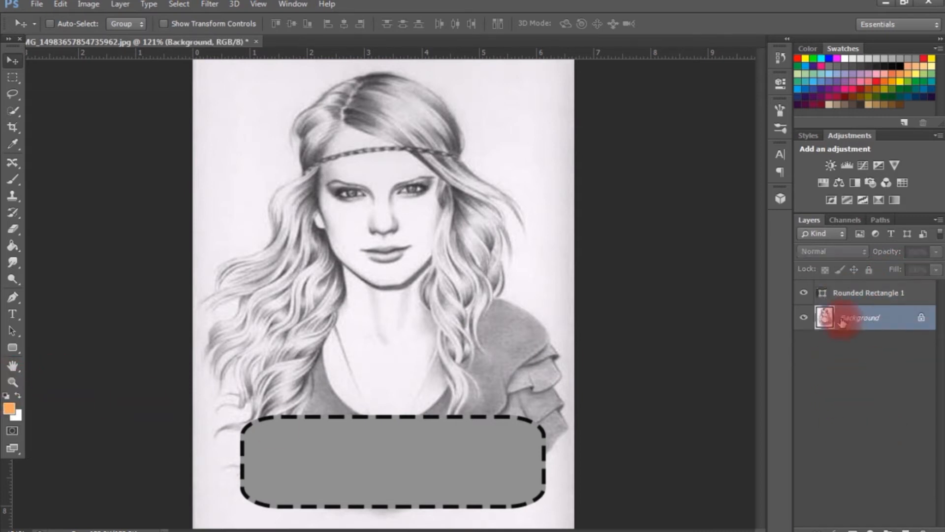
pyautogui.click(869, 300)
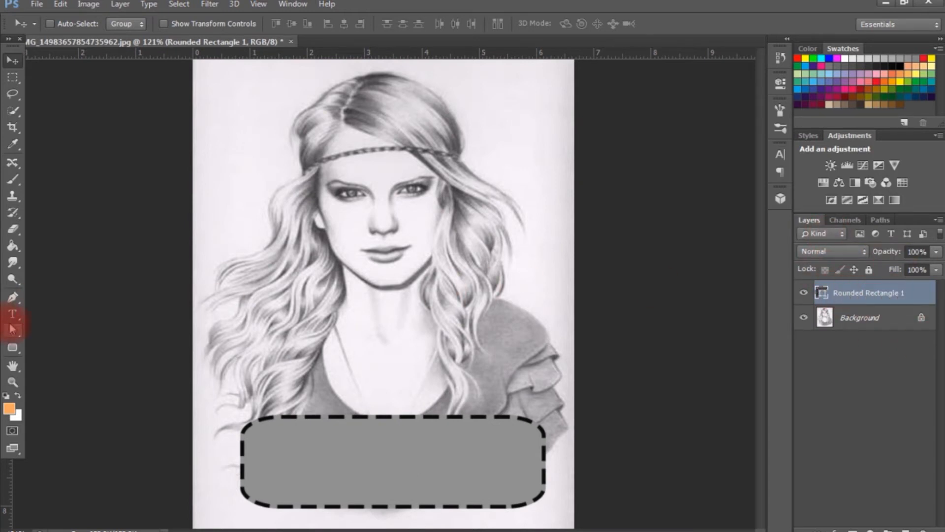
# Choose the Custom Shape tool and open its shape picker enlarged to show more shapes.
pyautogui.click(13, 347)
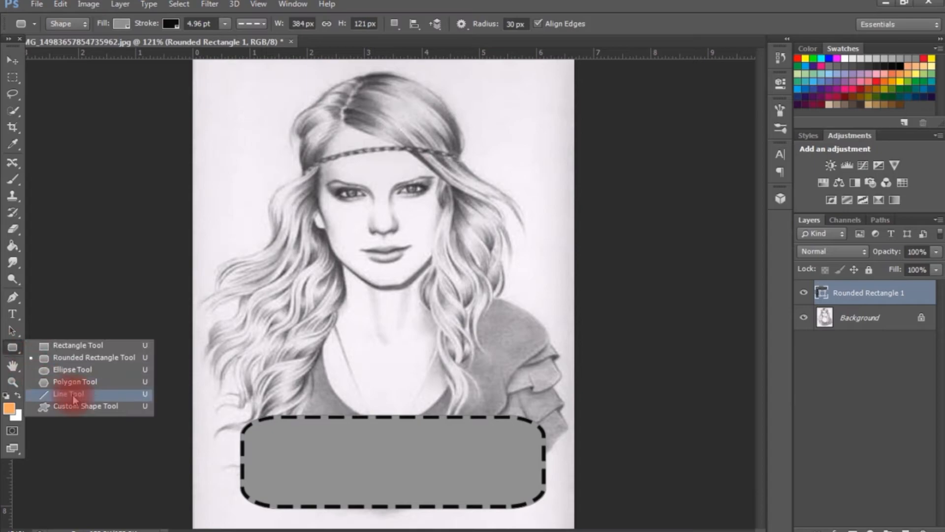
pyautogui.click(362, 424)
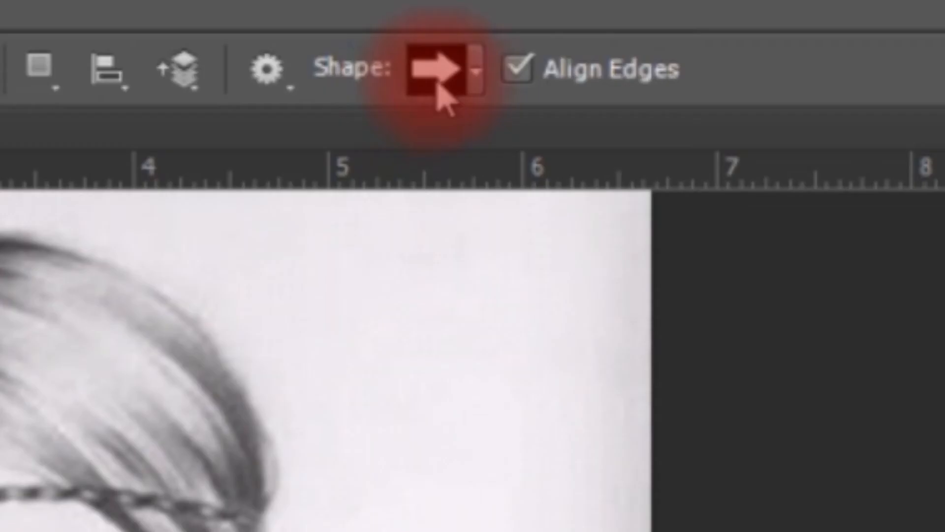
pyautogui.click(474, 85)
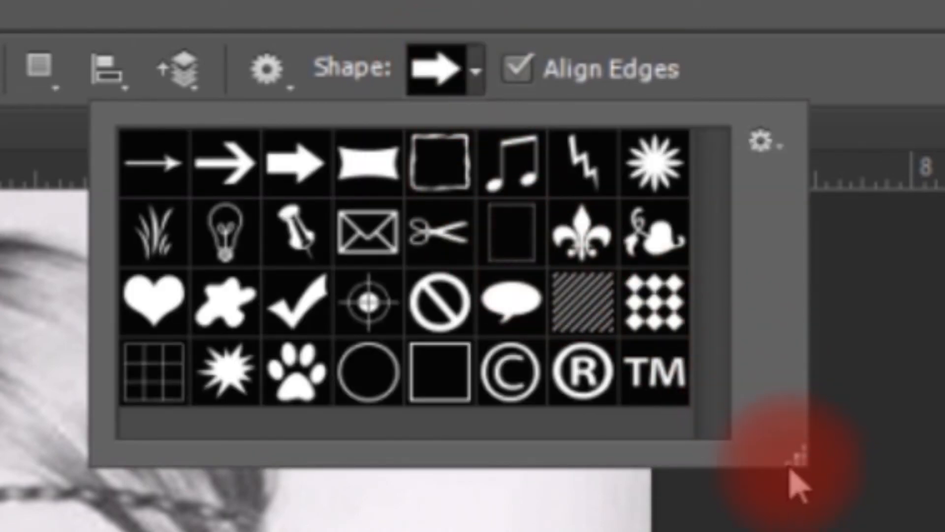
pyautogui.moveTo(785, 458); pyautogui.dragTo(944, 531)
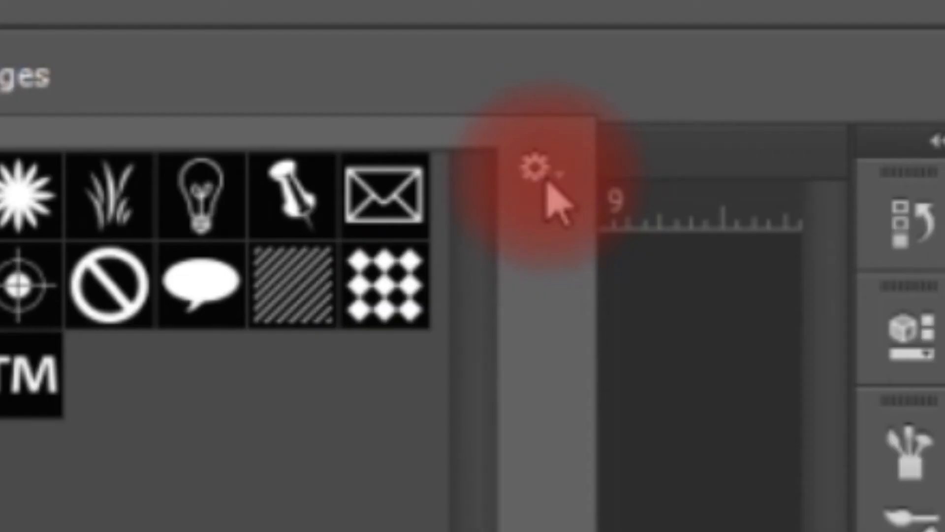
# Replace the current custom shapes with the full All shape set.
pyautogui.click(529, 175)
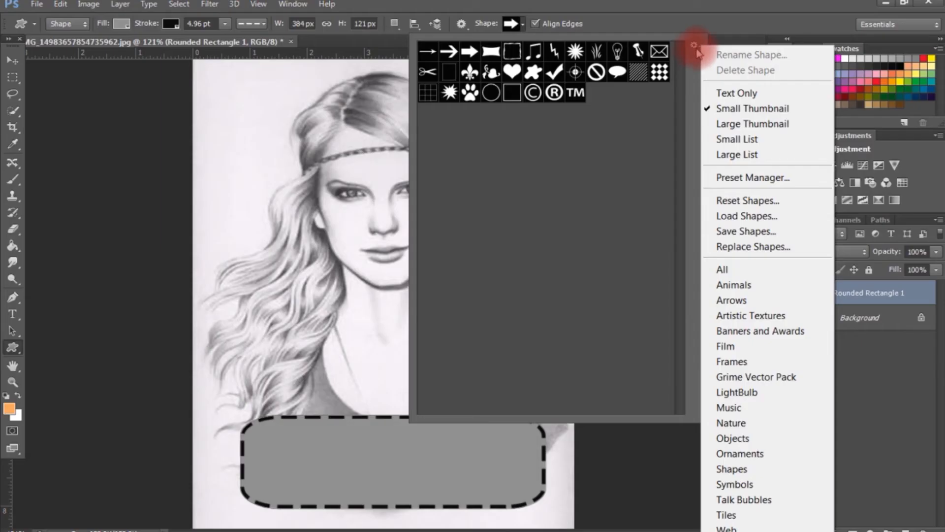
pyautogui.click(742, 248)
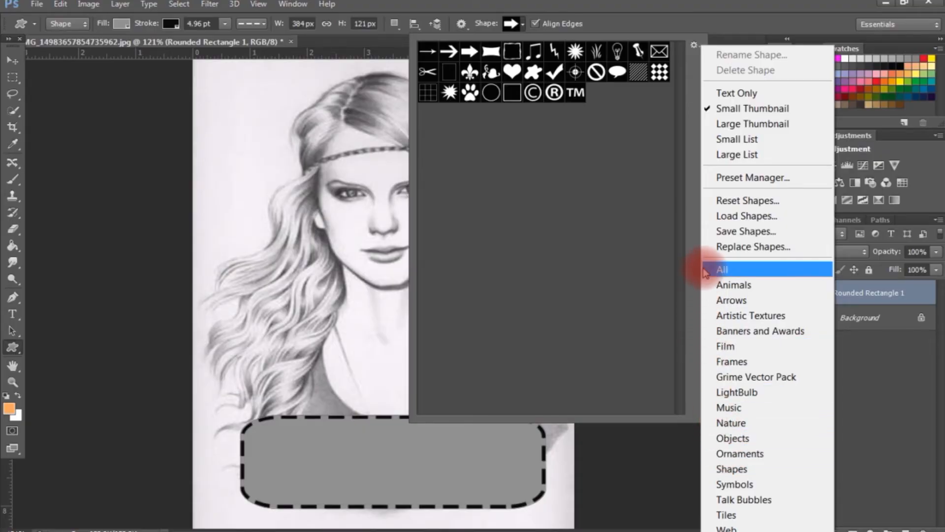
pyautogui.click(705, 270)
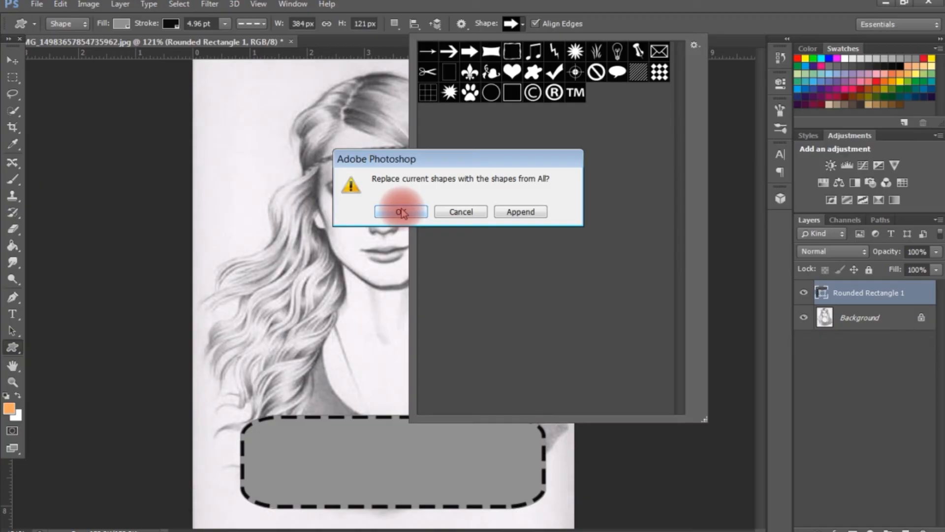
pyautogui.click(402, 212)
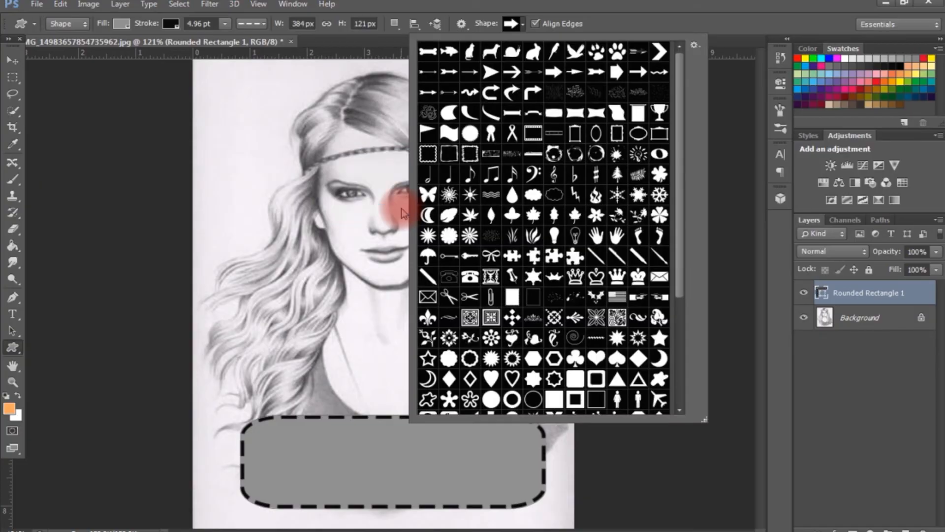
# Select the solid heart shape and draw a heart about 133 px wide and 97 px high inside the gray rounded rectangle.
pyautogui.moveTo(705, 421); pyautogui.dragTo(843, 412)
pyautogui.click(723, 281)
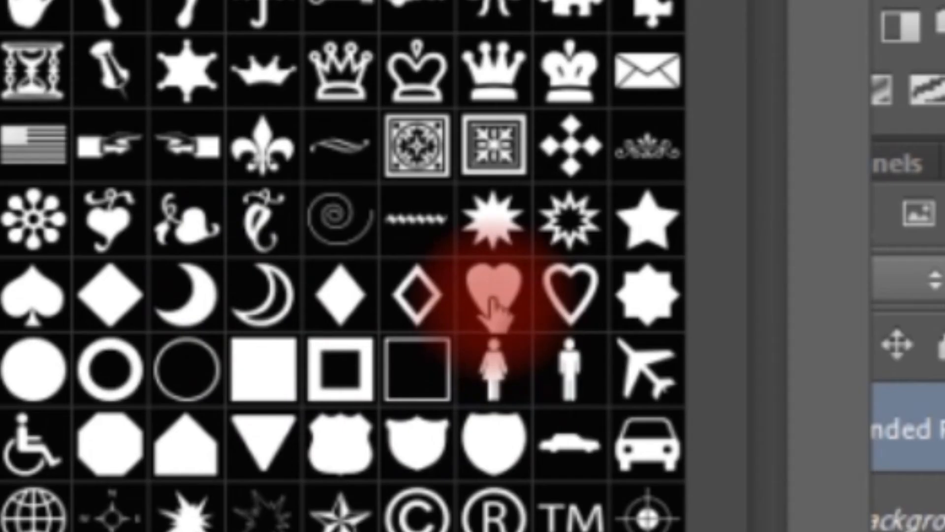
pyautogui.doubleClick(490, 300)
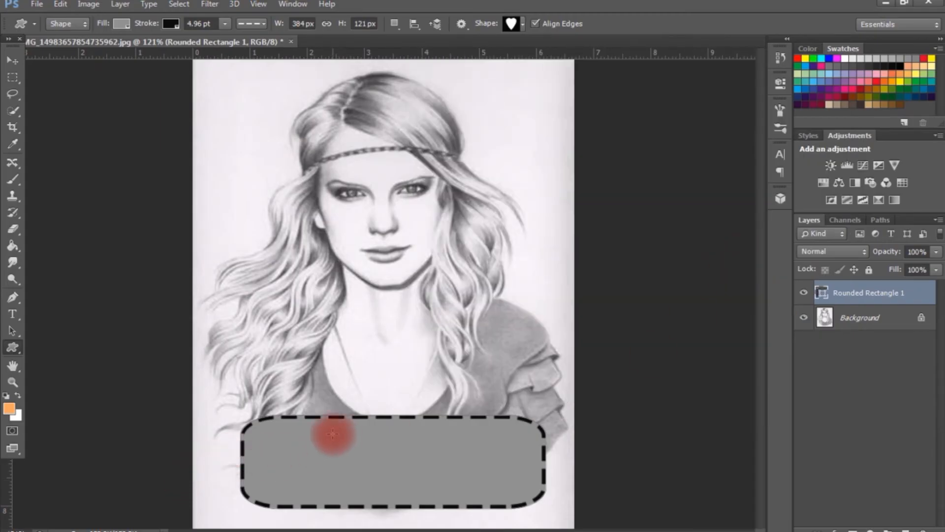
pyautogui.moveTo(331, 433); pyautogui.dragTo(420, 493)
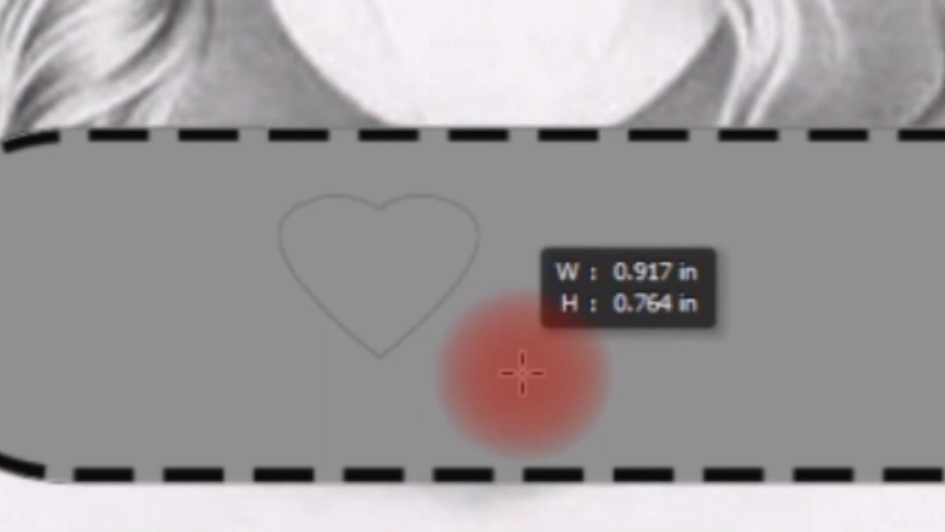
pyautogui.moveTo(619, 428); pyautogui.dragTo(675, 475)
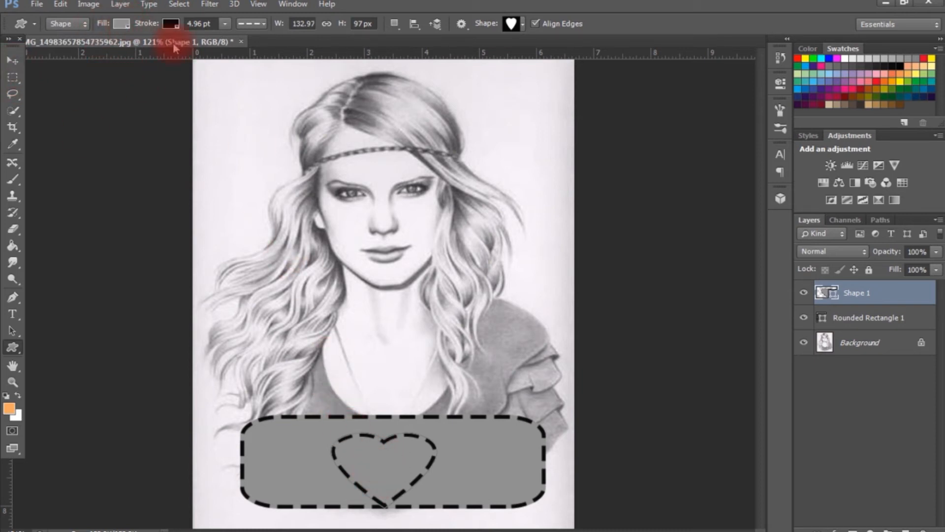
# Set the heart's stroke type to a solid line.
pyautogui.click(264, 27)
pyautogui.click(244, 60)
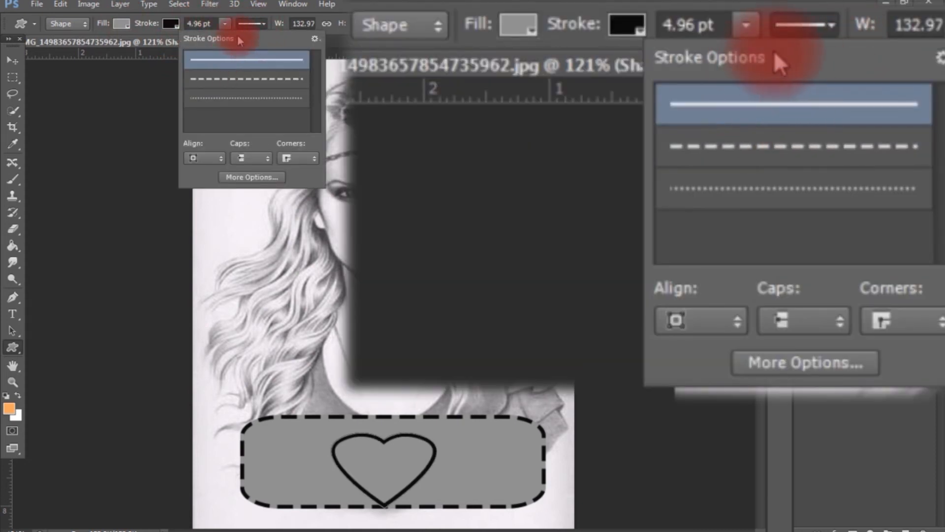
pyautogui.click(254, 26)
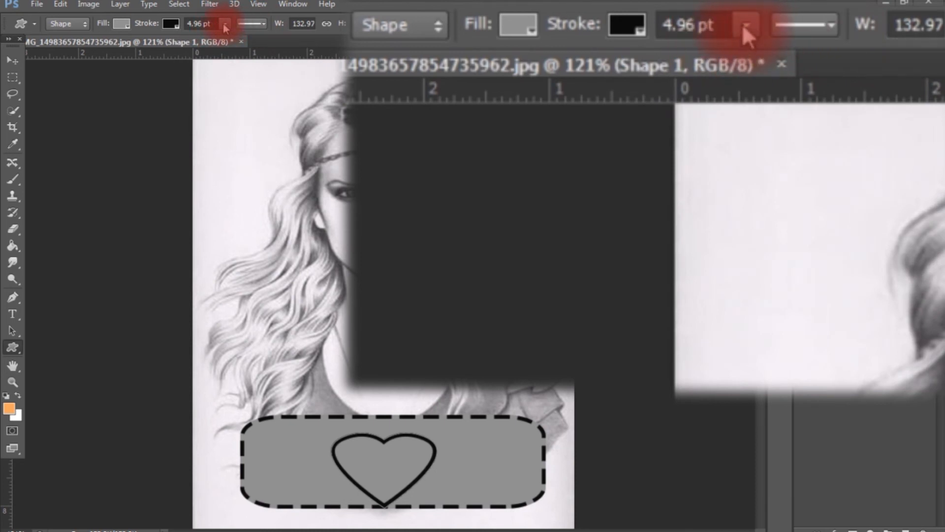
# Remove the heart's stroke and fill the shape with bright pink.
pyautogui.click(170, 24)
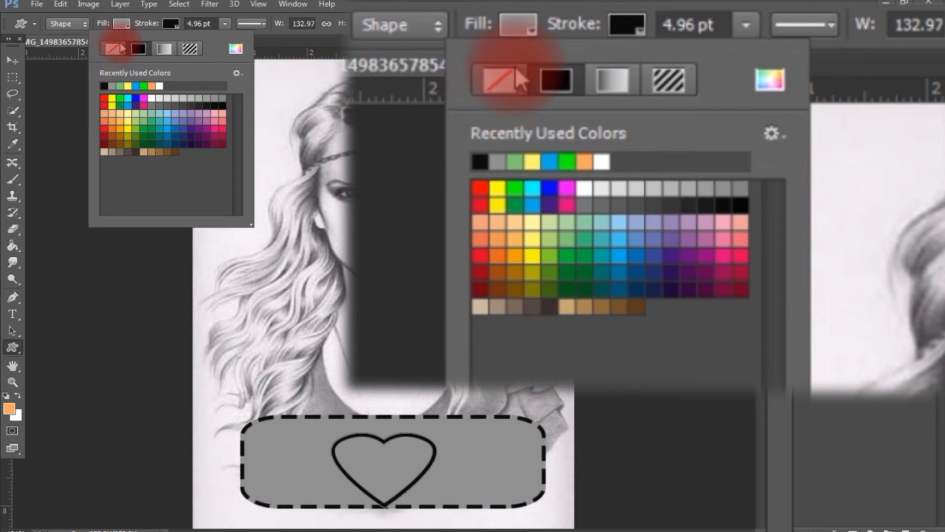
pyautogui.click(121, 48)
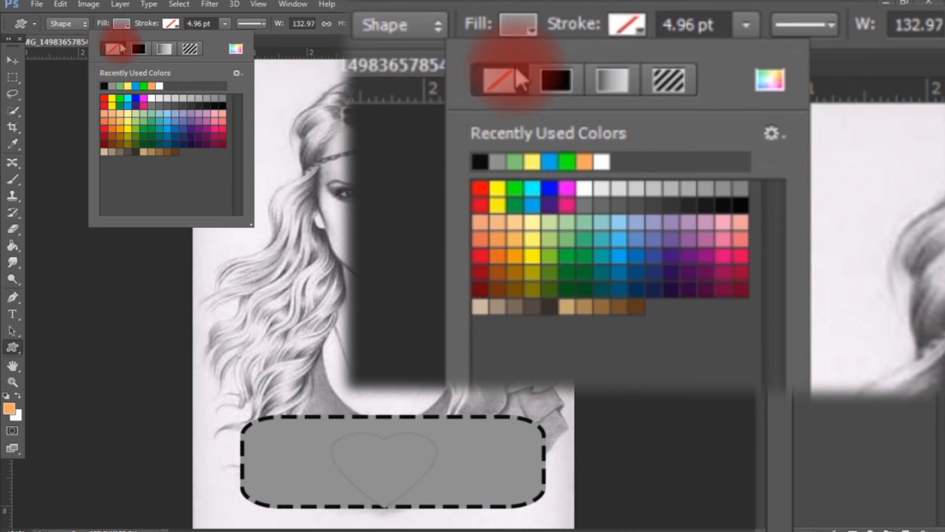
pyautogui.click(127, 25)
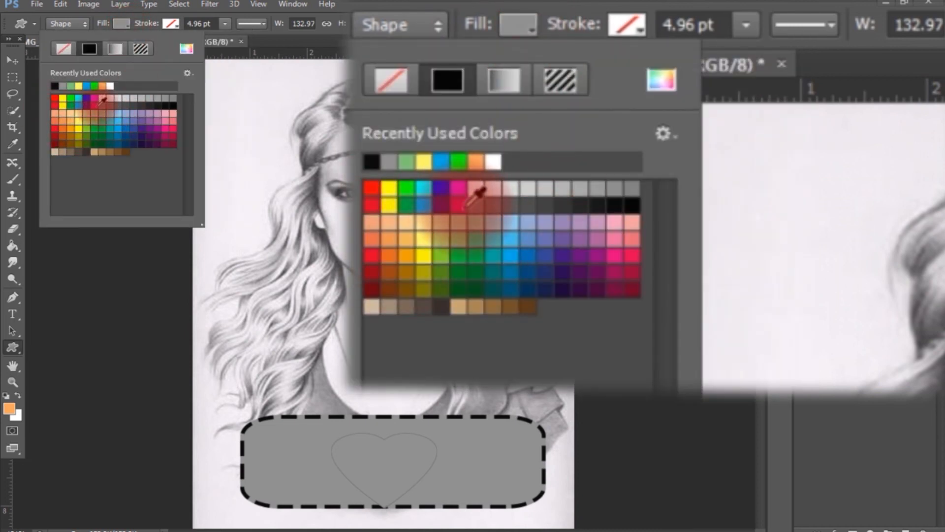
pyautogui.click(101, 101)
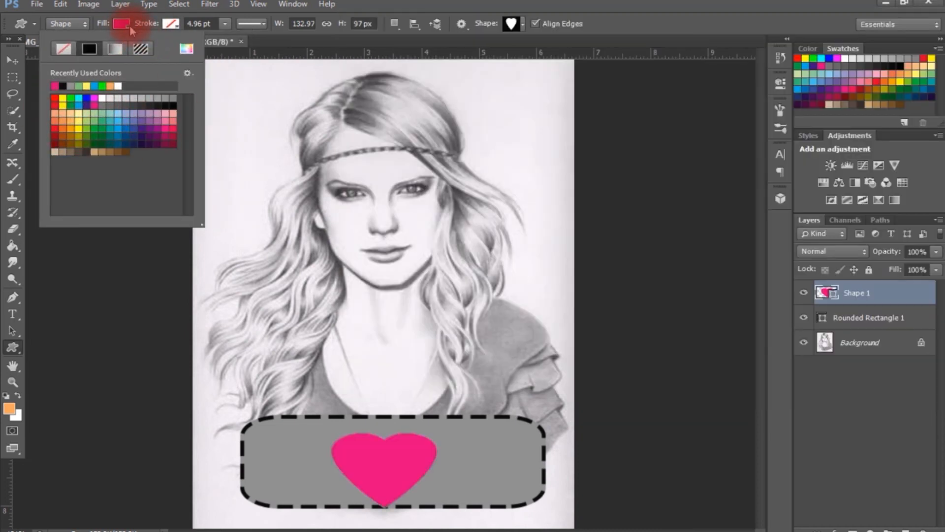
pyautogui.click(129, 27)
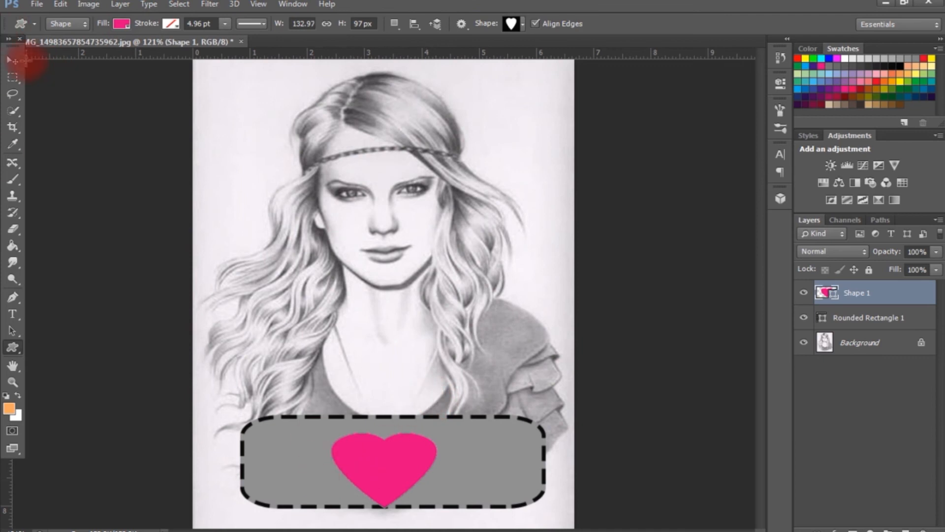
# Move the heart up within the rounded rectangle and free-transform it to about 96% in width and height, applying the change.
pyautogui.click(13, 61)
pyautogui.moveTo(396, 465)
pyautogui.mouseDown()
pyautogui.moveTo(421, 449)
pyautogui.moveTo(403, 462)
pyautogui.mouseUp()
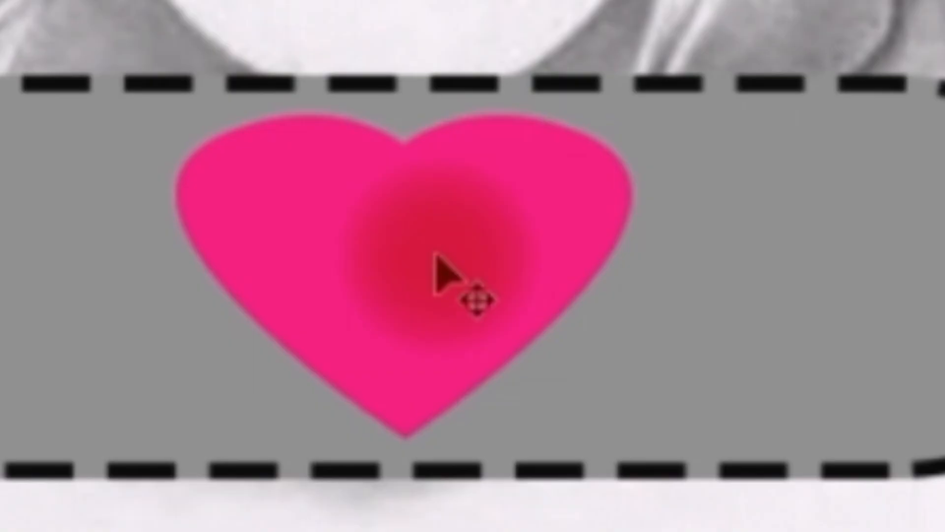
pyautogui.hotkey('ctrl', 't')
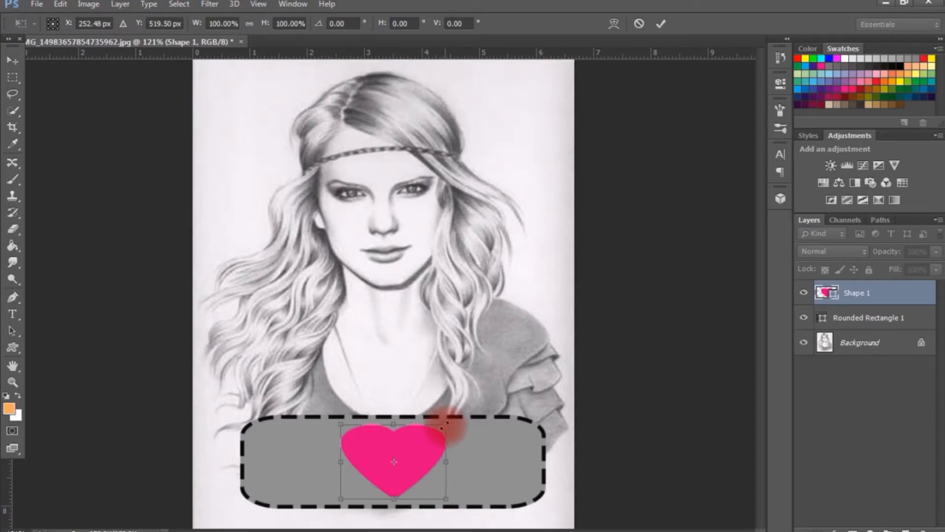
pyautogui.moveTo(627, 122); pyautogui.dragTo(618, 126)
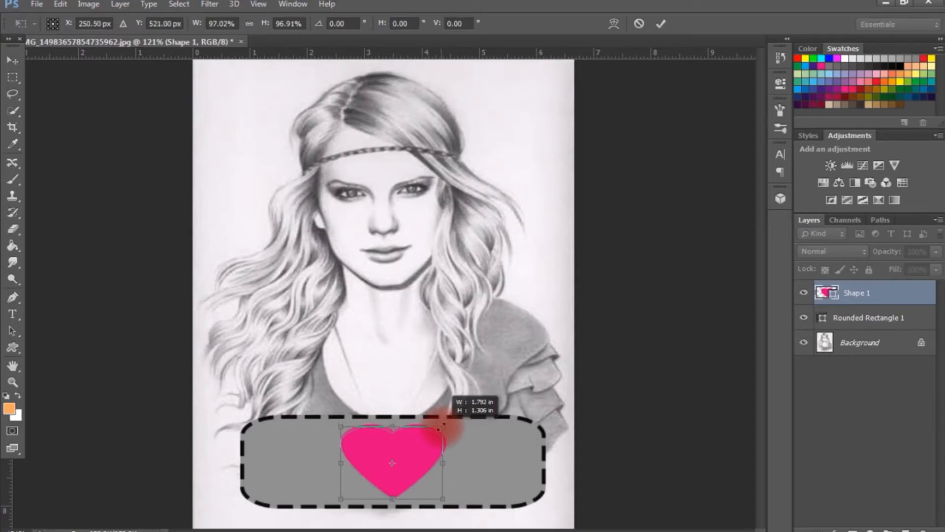
pyautogui.click(13, 60)
pyautogui.click(396, 211)
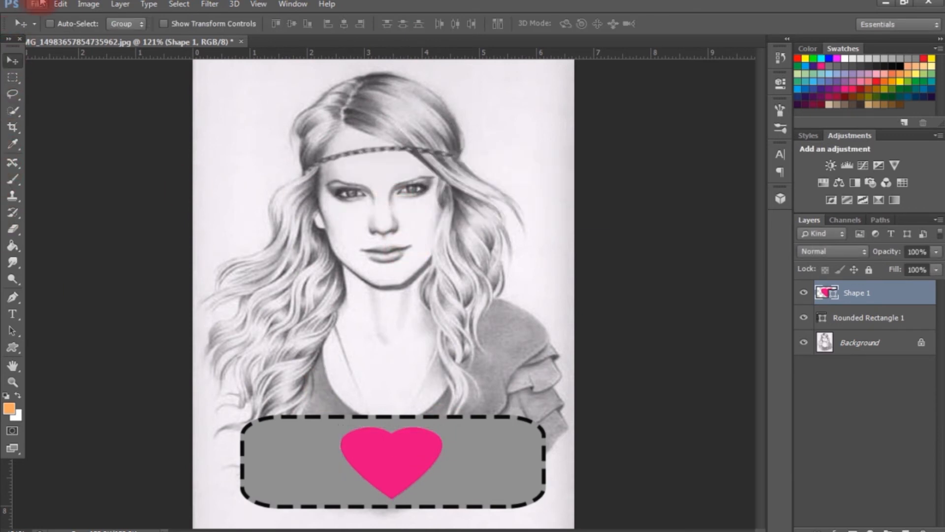
# Look over the Transform Path options, and nudge the heart to the centre of the gray rounded rectangle.
pyautogui.click(62, 4)
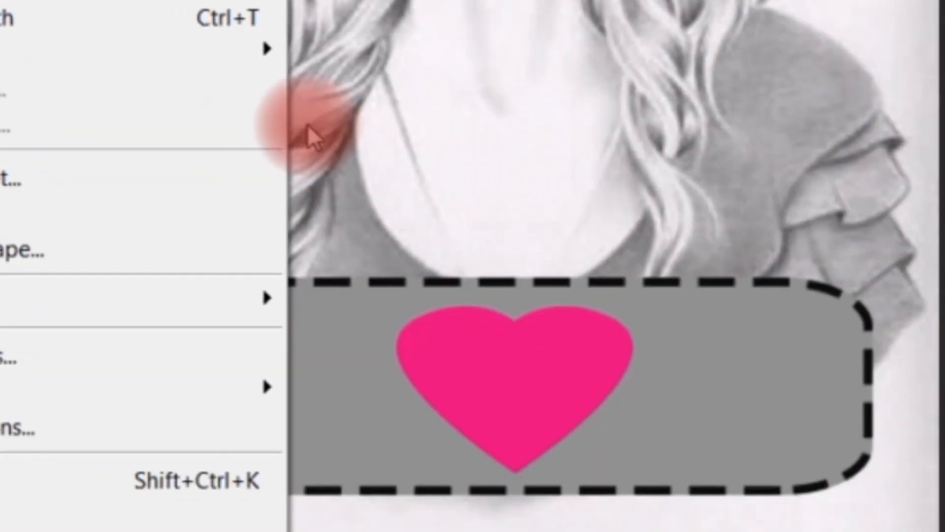
pyautogui.moveTo(384, 105)
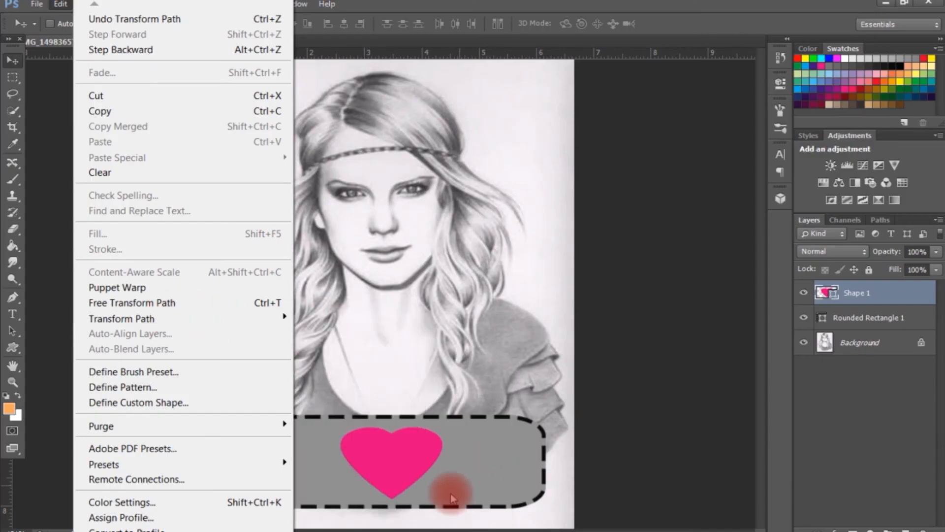
pyautogui.click(407, 458)
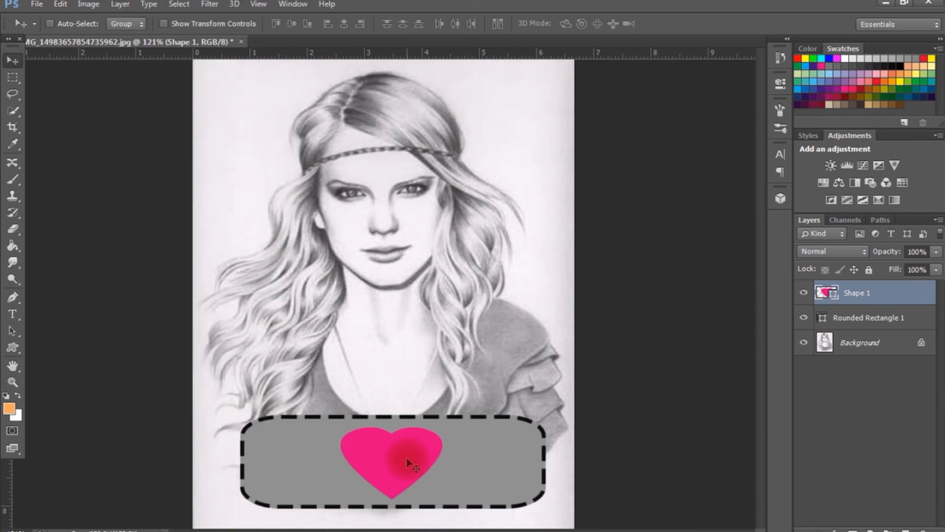
pyautogui.moveTo(405, 457); pyautogui.dragTo(402, 461)
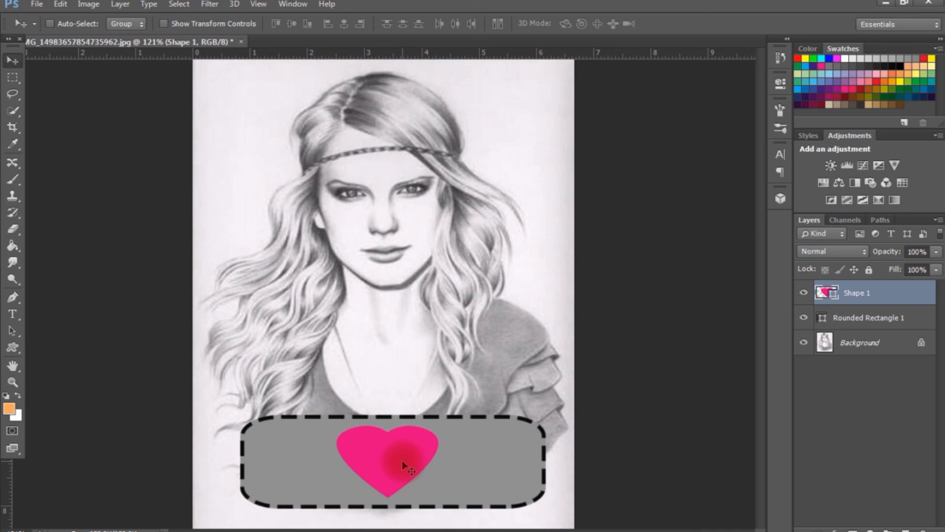
pyautogui.moveTo(388, 459); pyautogui.dragTo(392, 463)
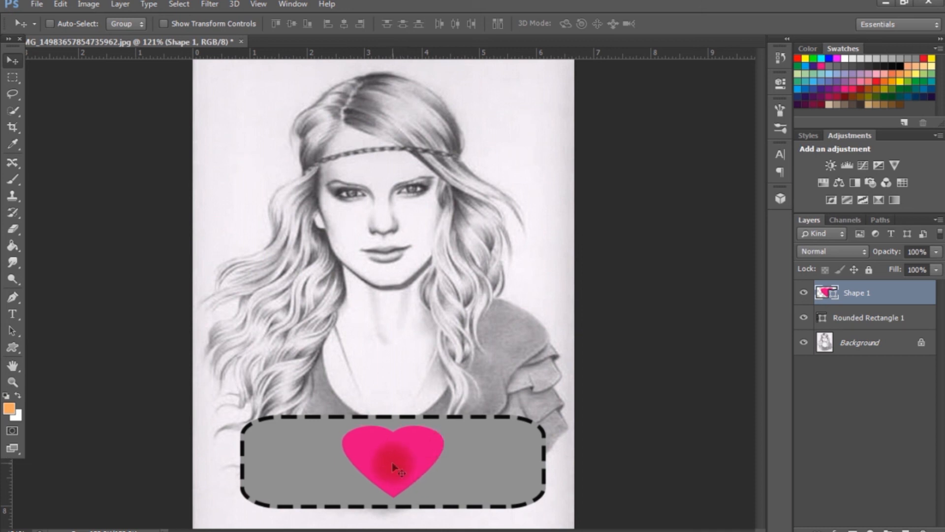